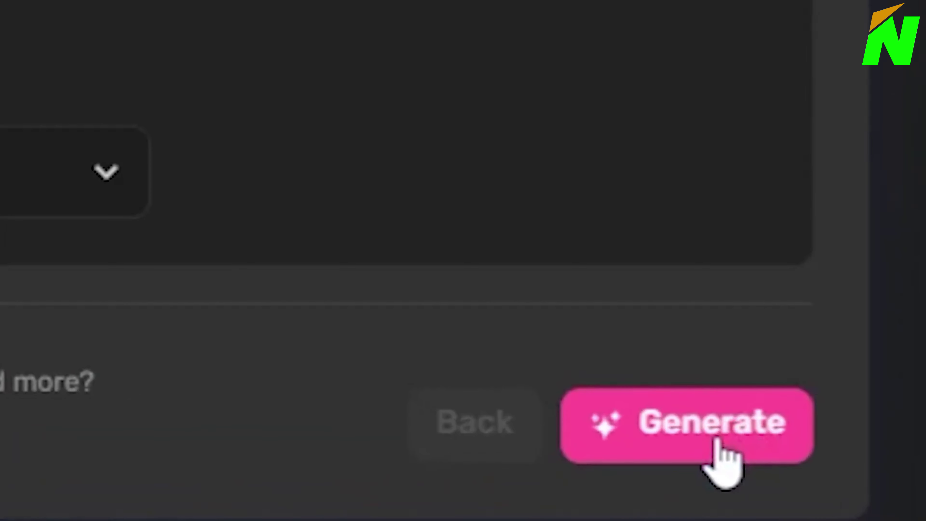
Generate the 16x9 influencer-marketing video with Matthew as speaker from the completed form
{"action": "left_click", "coordinate": [716, 443]}
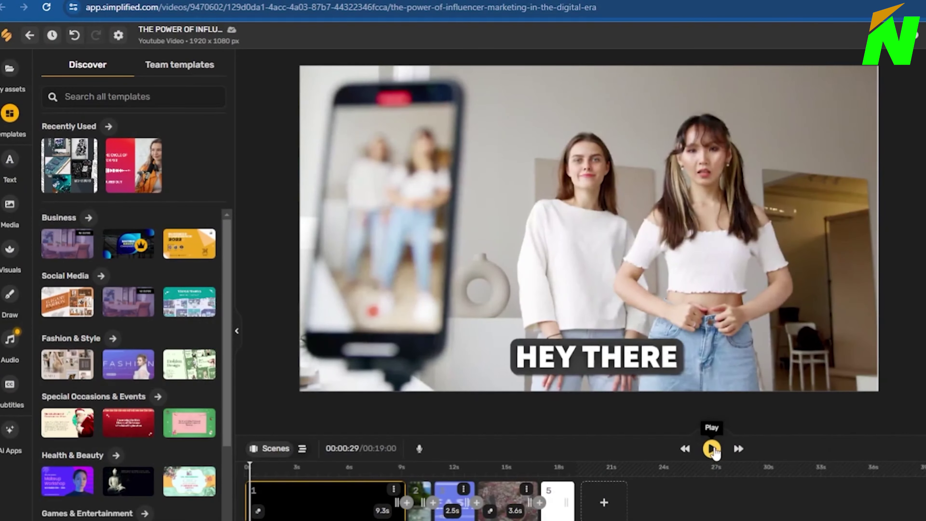
Play the generated influencer-marketing video in the editor preview
{"action": "left_click", "coordinate": [712, 450]}
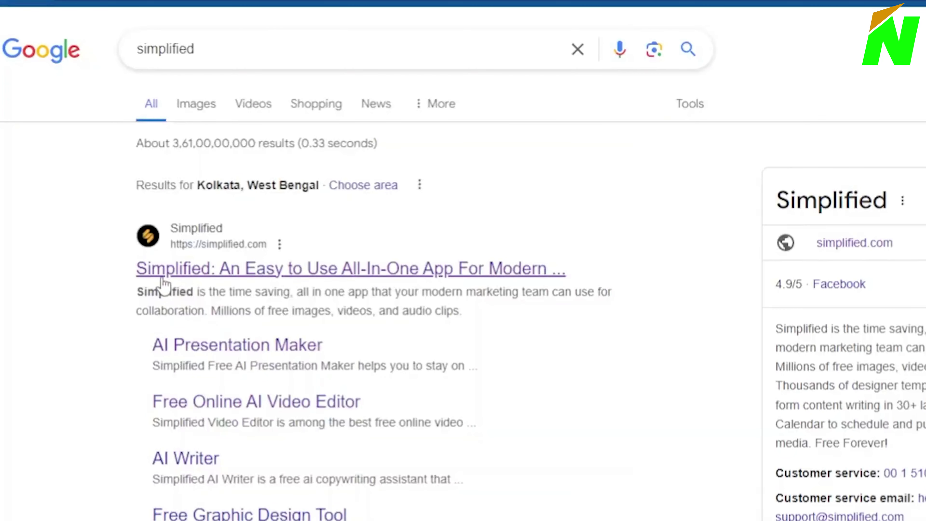
Open the Simplified homepage and highlight its United States and India (10.77%) traffic figures
{"action": "left_click", "coordinate": [163, 278]}
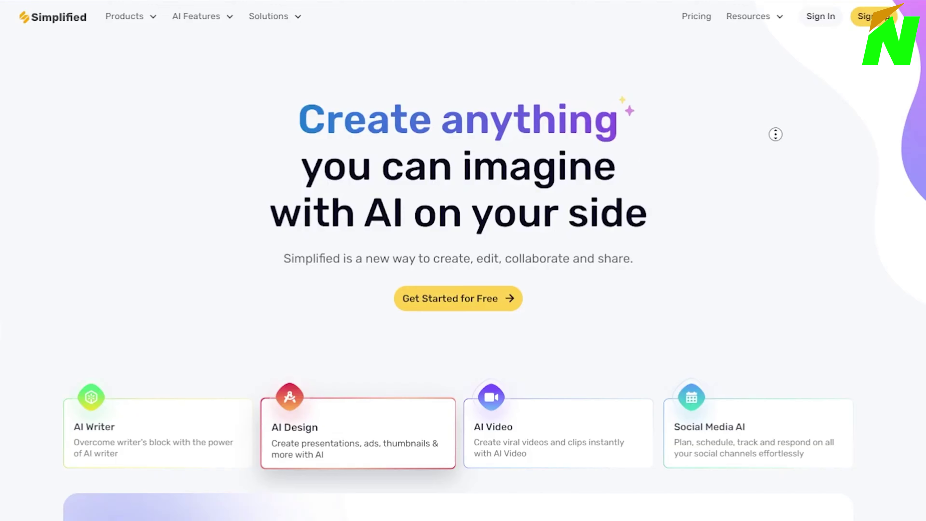
{"action": "scroll", "coordinate": [776, 134], "scroll_direction": "down", "scroll_amount": 2}
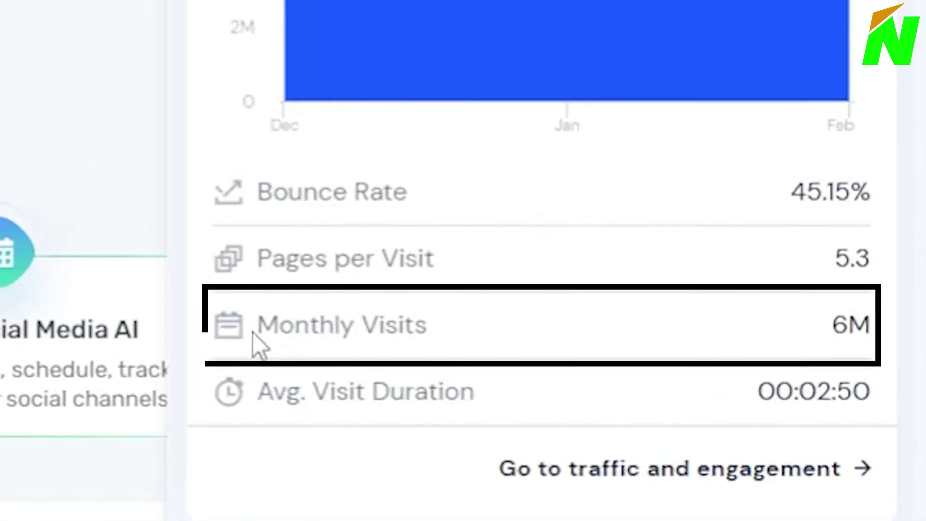
{"action": "scroll", "coordinate": [307, 369], "scroll_direction": "down", "scroll_amount": 5}
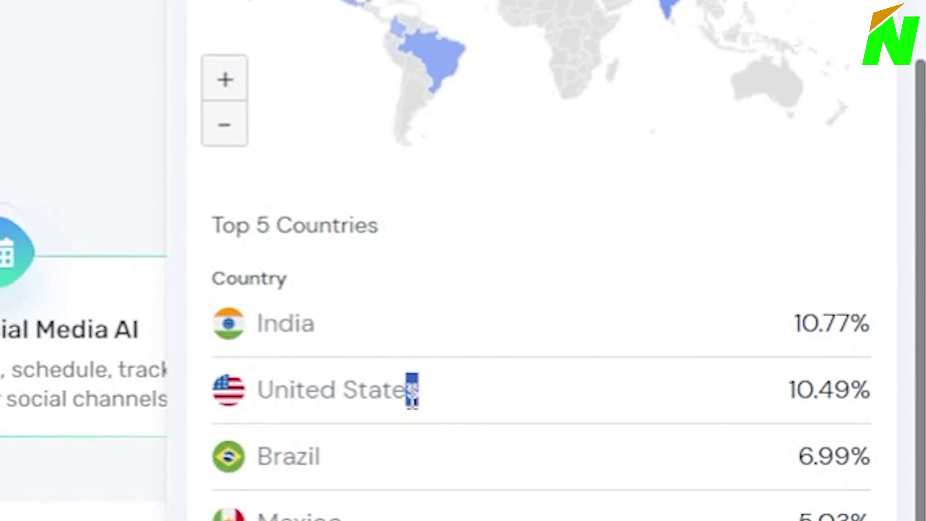
{"action": "left_click_drag", "start_coordinate": [412, 390], "coordinate": [232, 400]}
{"action": "left_click_drag", "start_coordinate": [742, 336], "coordinate": [876, 339]}
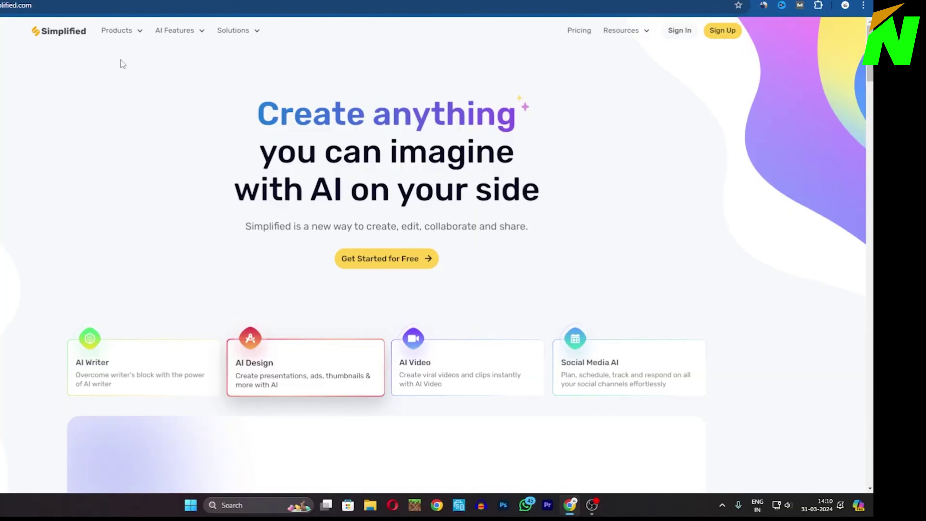
Open the AI Text to Speech page from the AI Features menu and scroll through it
{"action": "left_click", "coordinate": [180, 33]}
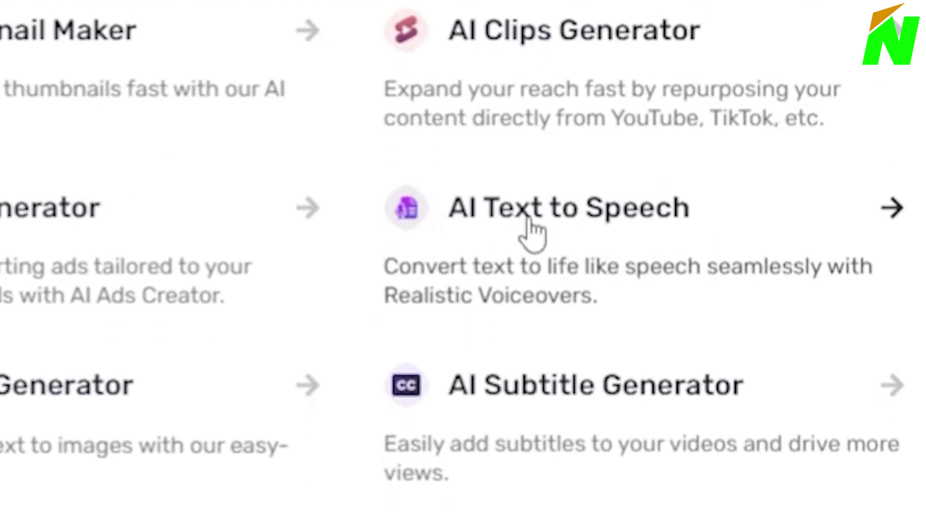
{"action": "left_click", "coordinate": [529, 219]}
{"action": "scroll", "coordinate": [463, 260], "scroll_direction": "down", "scroll_amount": 6}
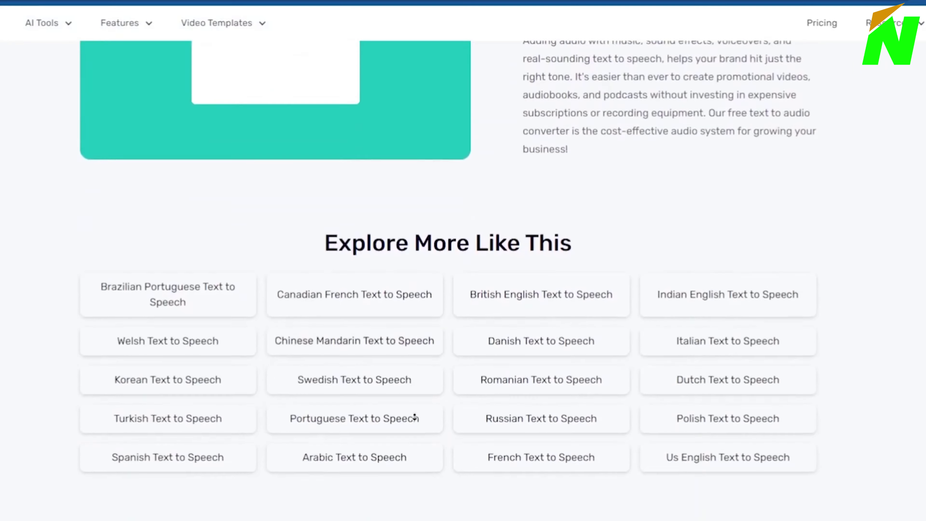
{"action": "scroll", "coordinate": [414, 416], "scroll_direction": "down", "scroll_amount": 3}
Highlight the Explore More Like This heading, then go to the Simplified AI Video dashboard
{"action": "left_click_drag", "start_coordinate": [323, 141], "coordinate": [373, 137]}
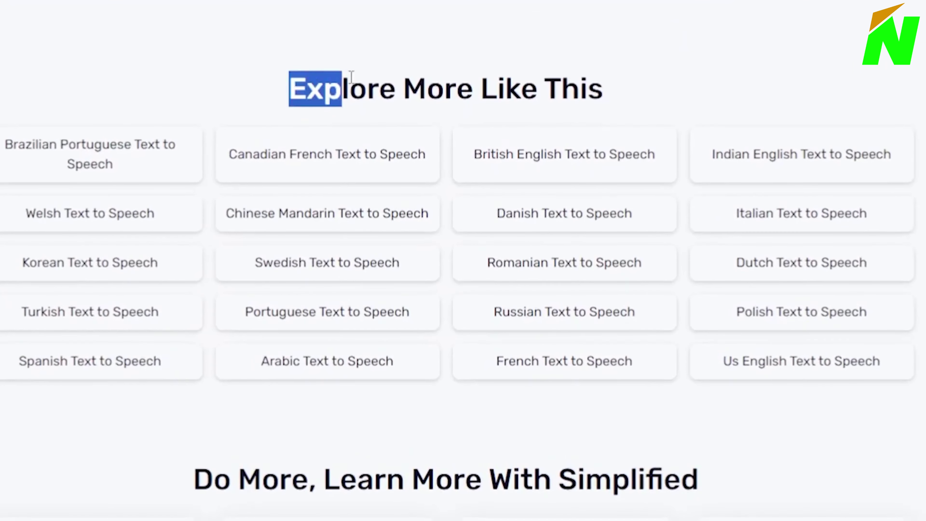
{"action": "left_click_drag", "start_coordinate": [351, 77], "coordinate": [614, 60]}
{"action": "left_click", "coordinate": [703, 69]}
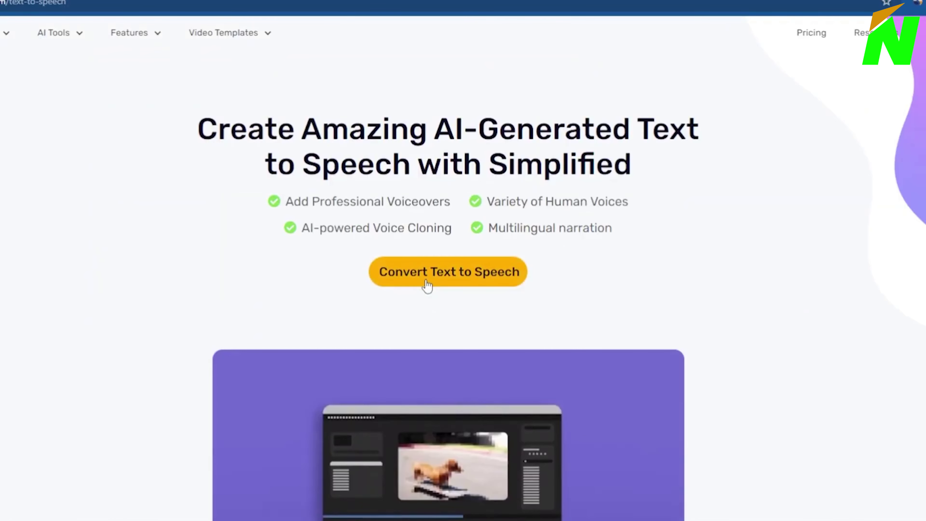
{"action": "left_click", "coordinate": [427, 285]}
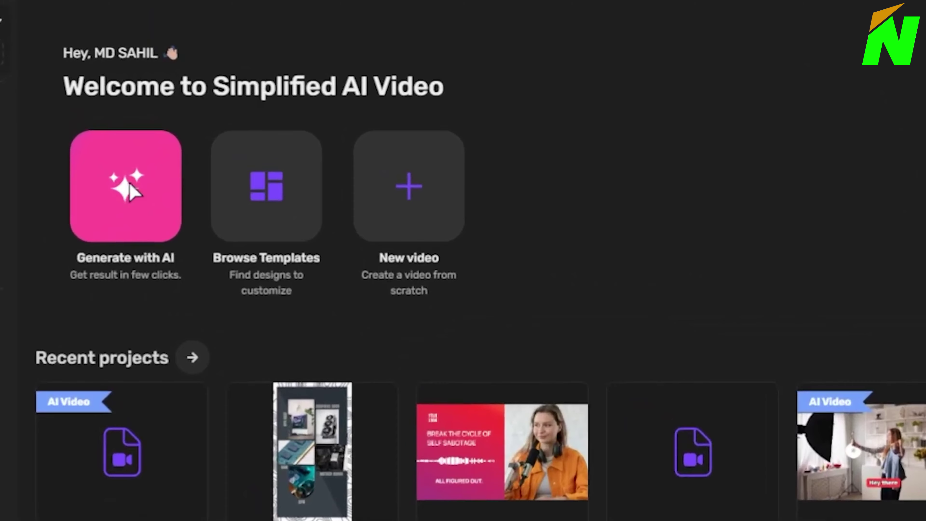
Start a new AI video at 16x9 (1920x1080) and bring up the AI speaker list
{"action": "left_click", "coordinate": [130, 185]}
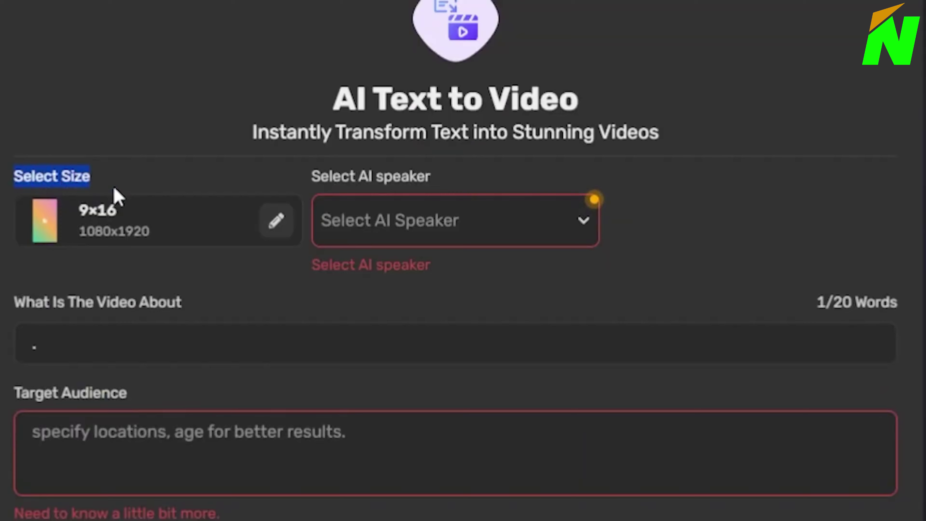
{"action": "left_click", "coordinate": [154, 222]}
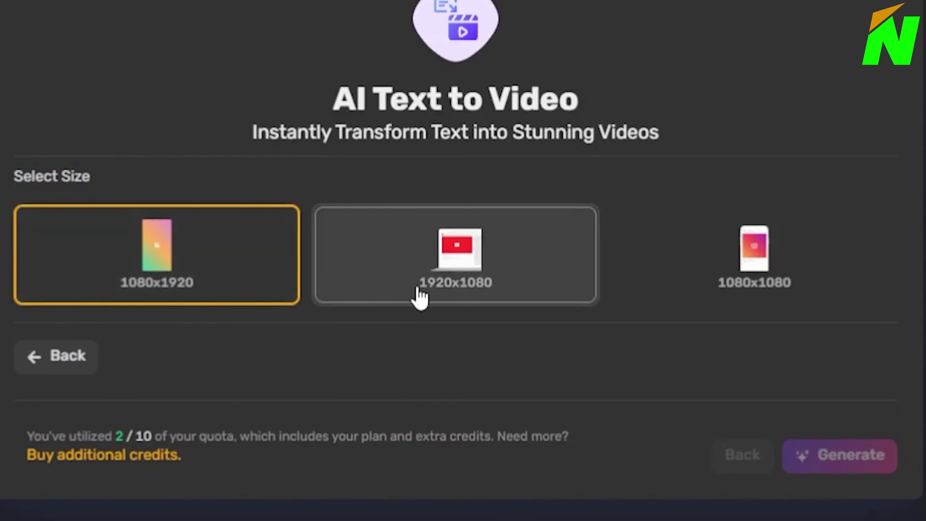
{"action": "left_click", "coordinate": [470, 258]}
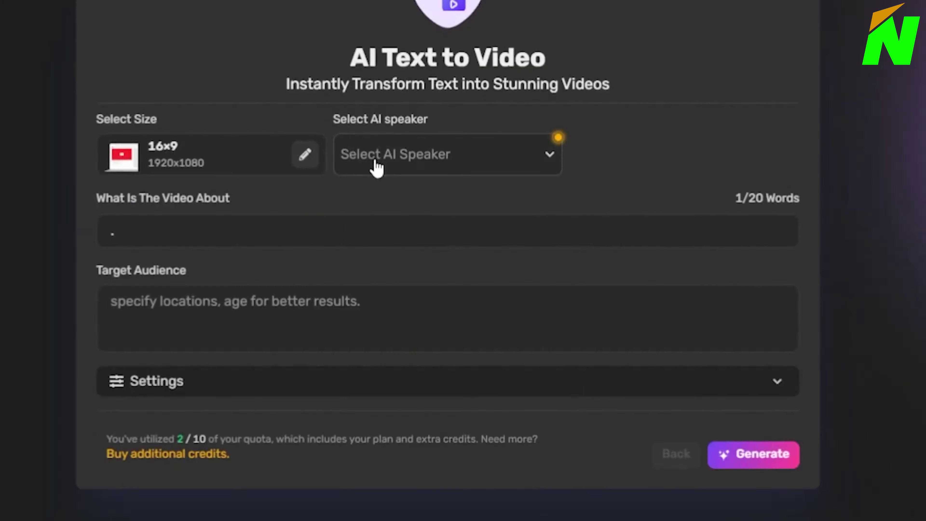
{"action": "left_click", "coordinate": [373, 166]}
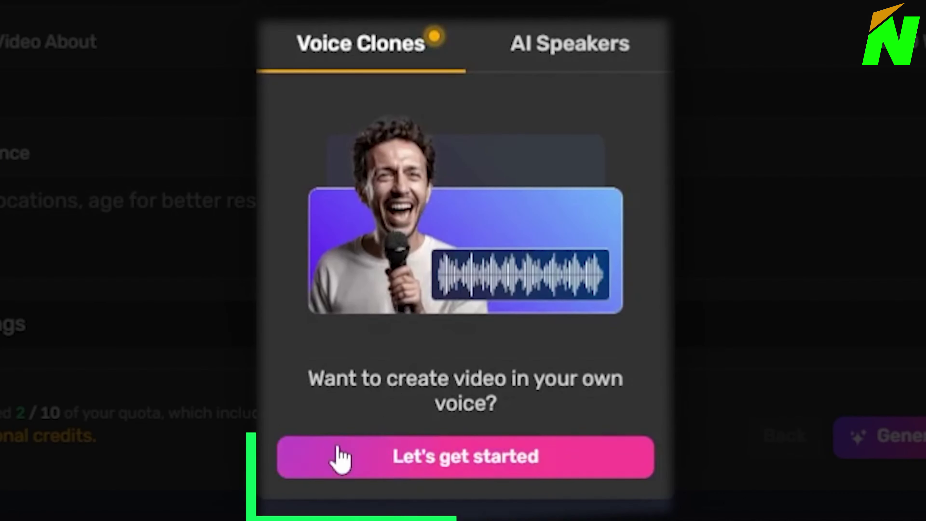
Preview Matthew's US English voice, stop the sample, and select Matthew as the AI speaker
{"action": "left_click_drag", "start_coordinate": [329, 381], "coordinate": [546, 388]}
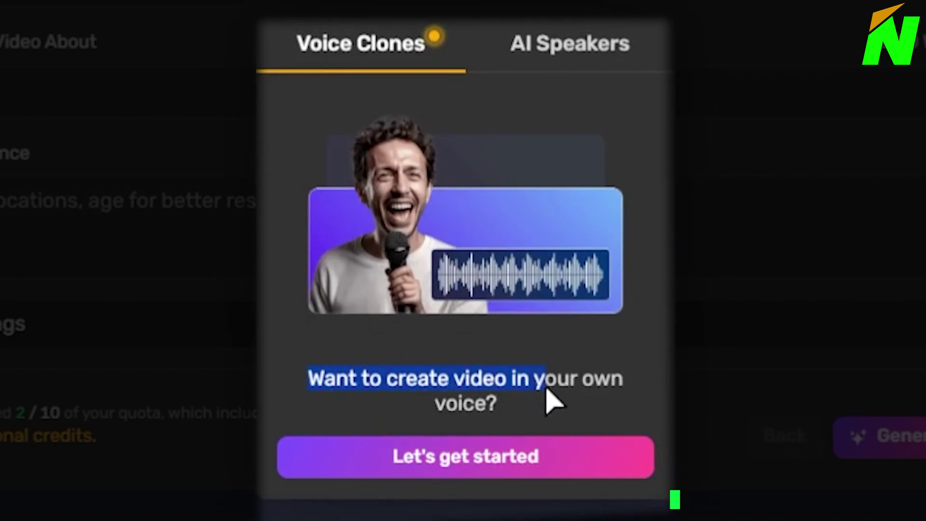
{"action": "left_click_drag", "start_coordinate": [615, 393], "coordinate": [532, 404]}
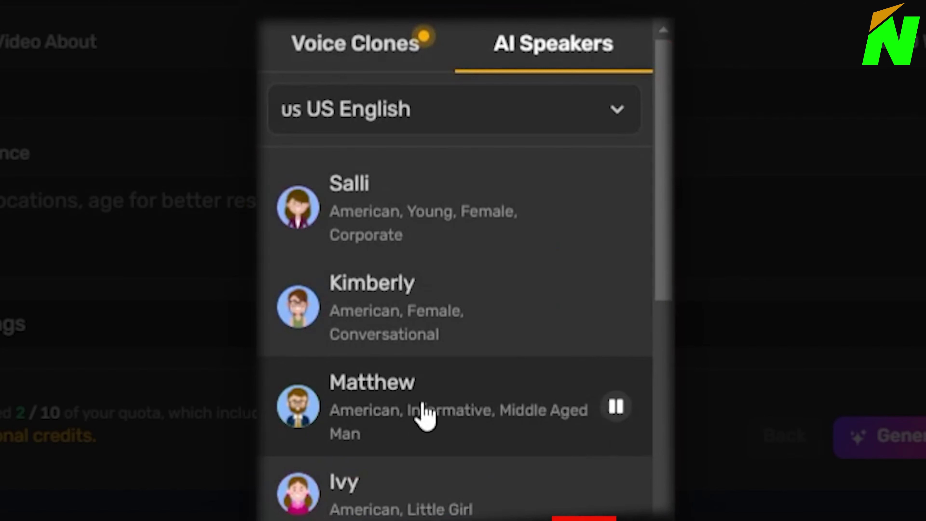
{"action": "left_click", "coordinate": [614, 406]}
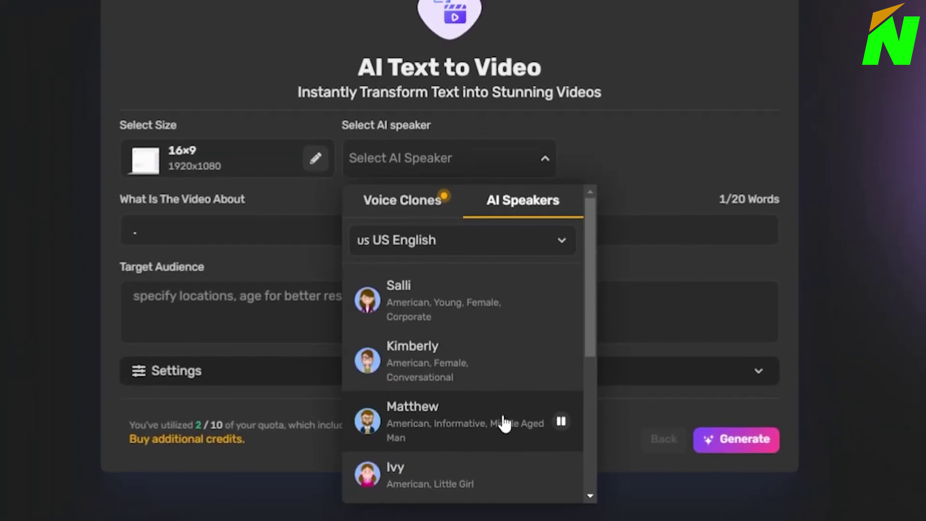
{"action": "left_click", "coordinate": [414, 425]}
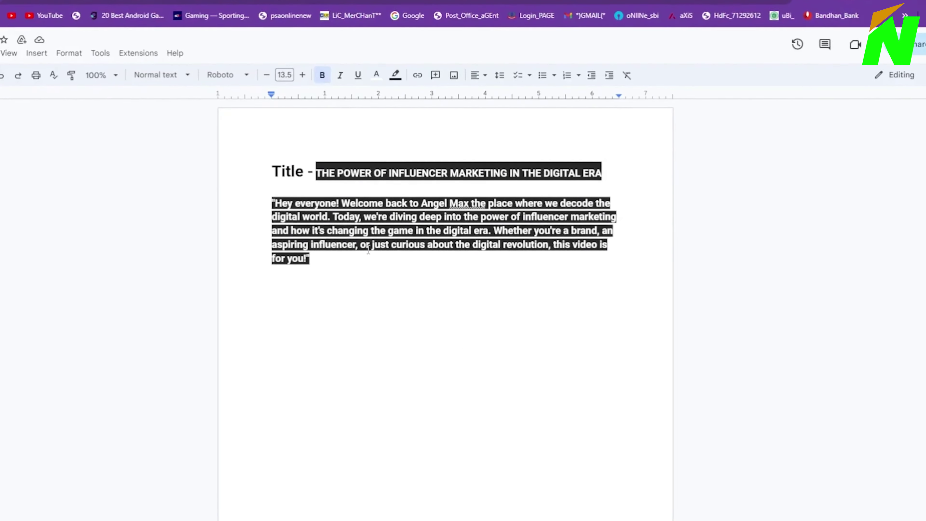
Paste the script title 'THE POWER OF INFLUENCER MARKETING IN THE DIGITAL ERA' as the video topic
{"action": "left_click_drag", "start_coordinate": [314, 166], "coordinate": [608, 171]}
{"action": "key", "text": "ctrl+c"}
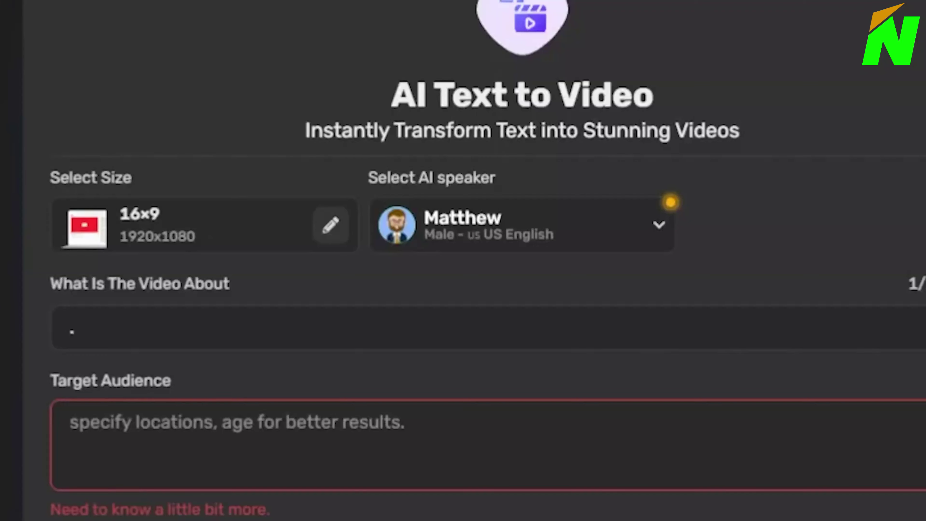
{"action": "left_click", "coordinate": [109, 340]}
{"action": "key", "text": "ctrl+v"}
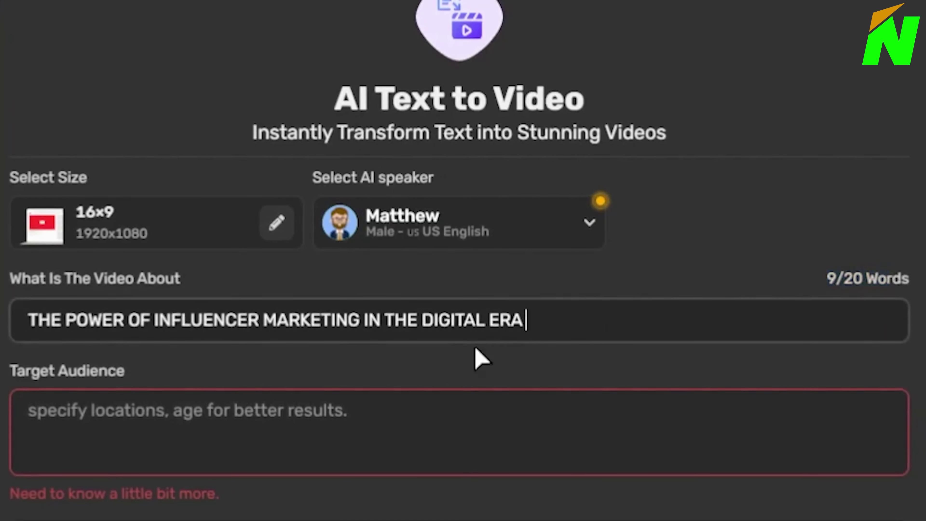
Type 'U' into Target Audience, then reselect the title in the Google Doc
{"action": "left_click_drag", "start_coordinate": [5, 397], "coordinate": [132, 385]}
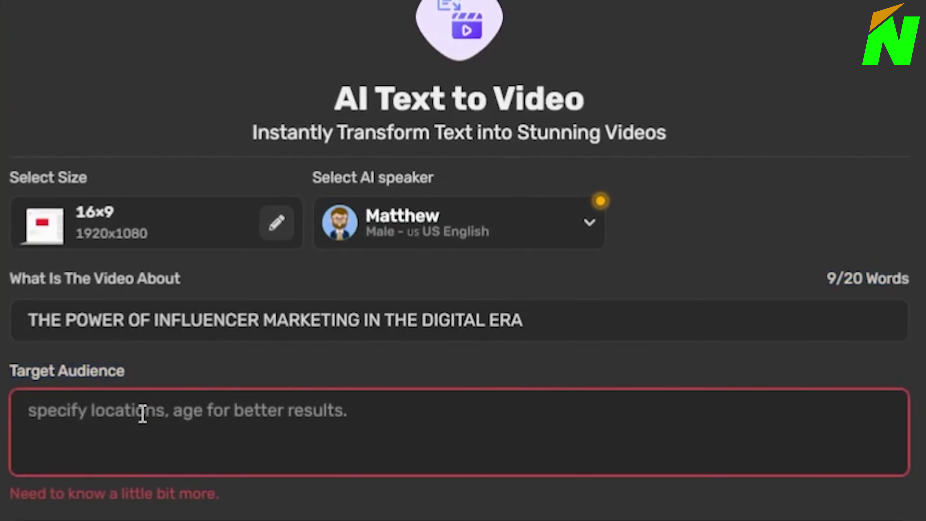
{"action": "type", "text": "U"}
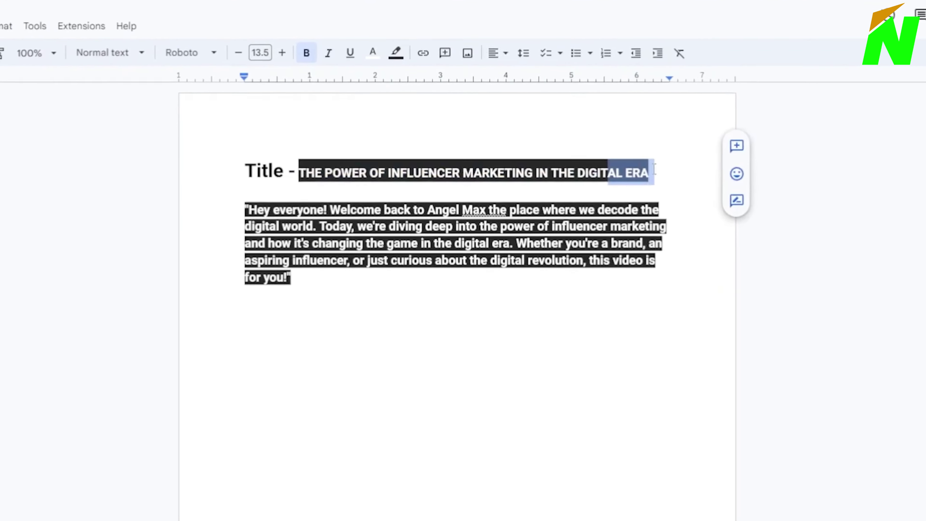
{"action": "left_click_drag", "start_coordinate": [654, 170], "coordinate": [301, 176]}
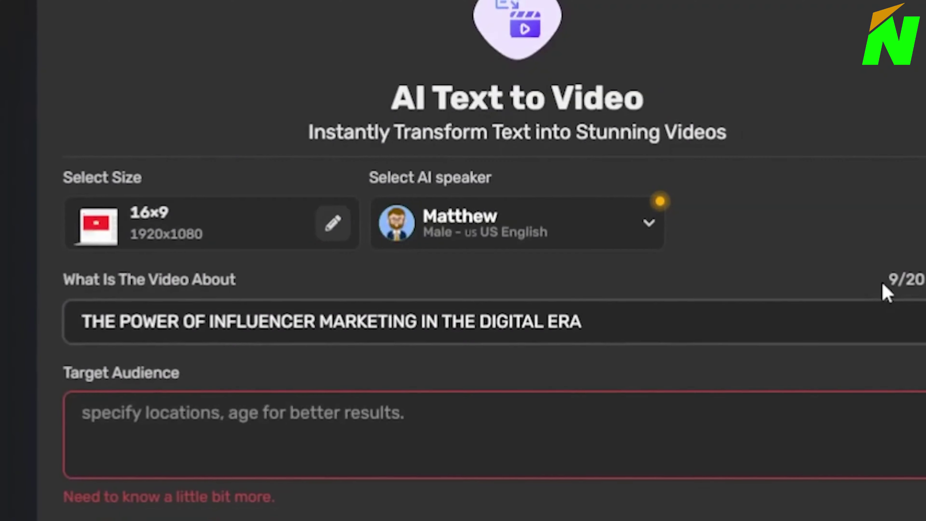
Enter 'United States, Age- 18 to 35,' as the target audience
{"action": "left_click_drag", "start_coordinate": [884, 291], "coordinate": [878, 292]}
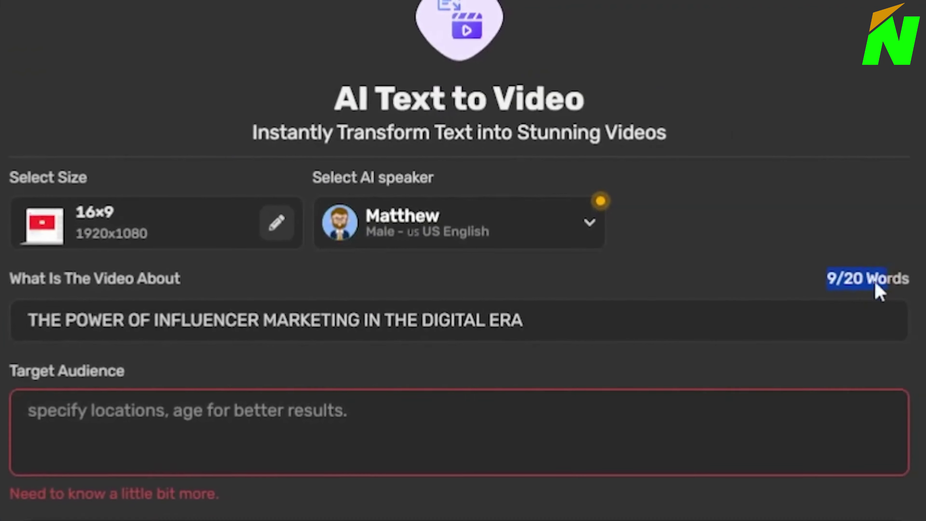
{"action": "left_click", "coordinate": [606, 316]}
{"action": "left_click", "coordinate": [142, 413]}
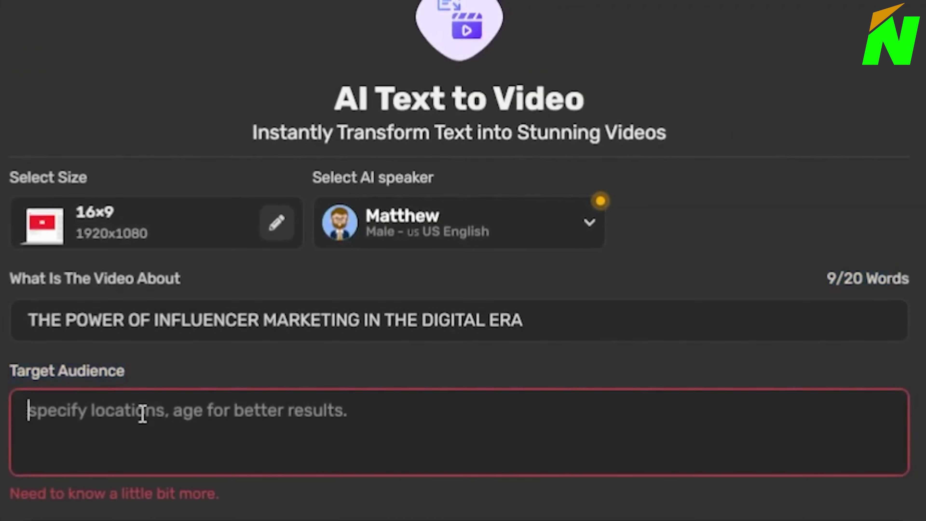
{"action": "type", "text": "Unk"}
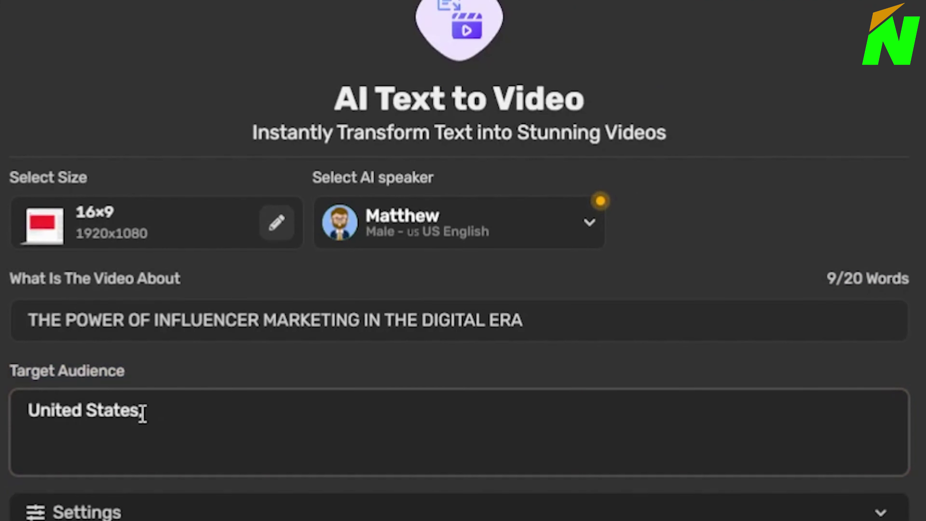
{"action": "type", "text": "Age- 1"}
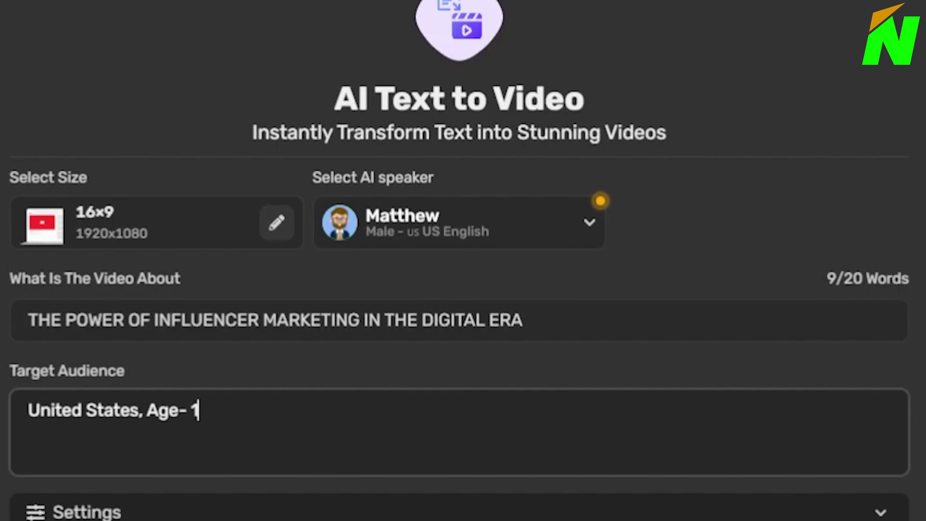
{"action": "type", "text": "8 to 35"}
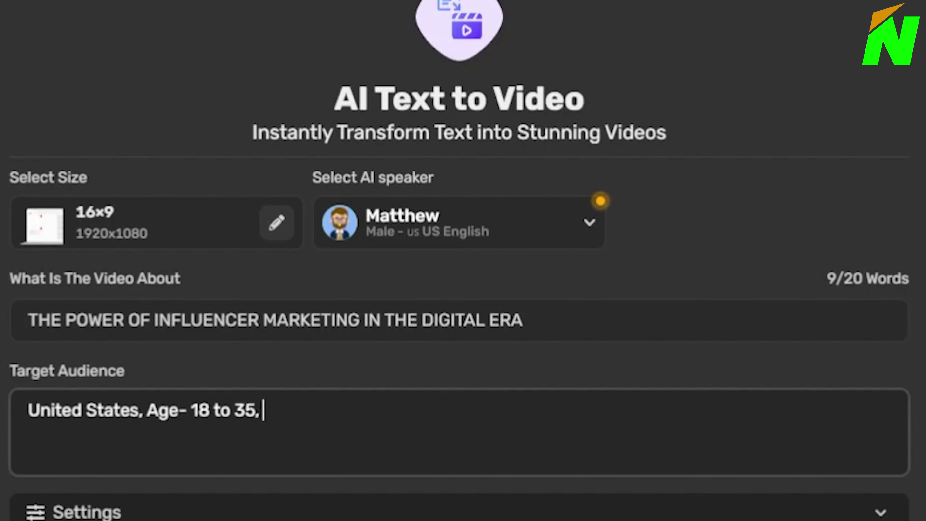
{"action": "type", "text": ","}
Expand Settings, generate the video, and jump playback to 'conversions' and 'potential' in the transcript
{"action": "left_click", "coordinate": [203, 511]}
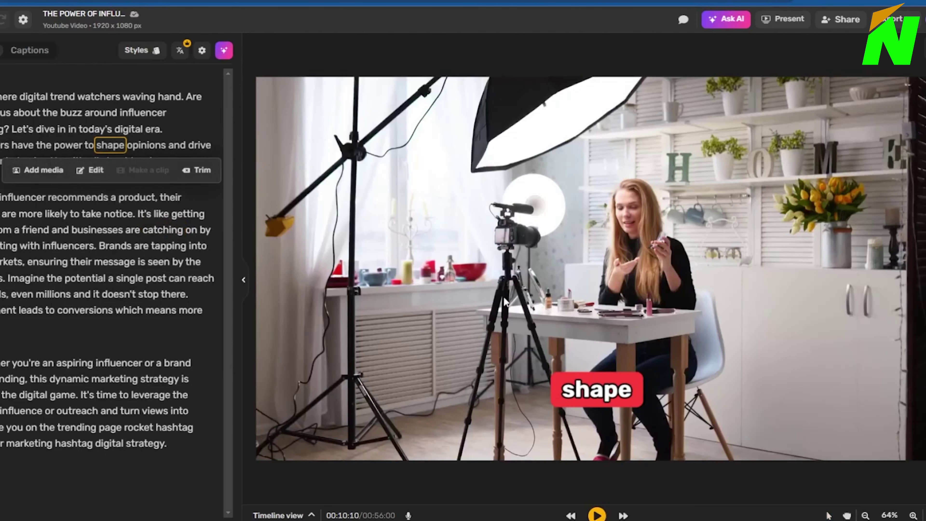
{"action": "left_click", "coordinate": [85, 310]}
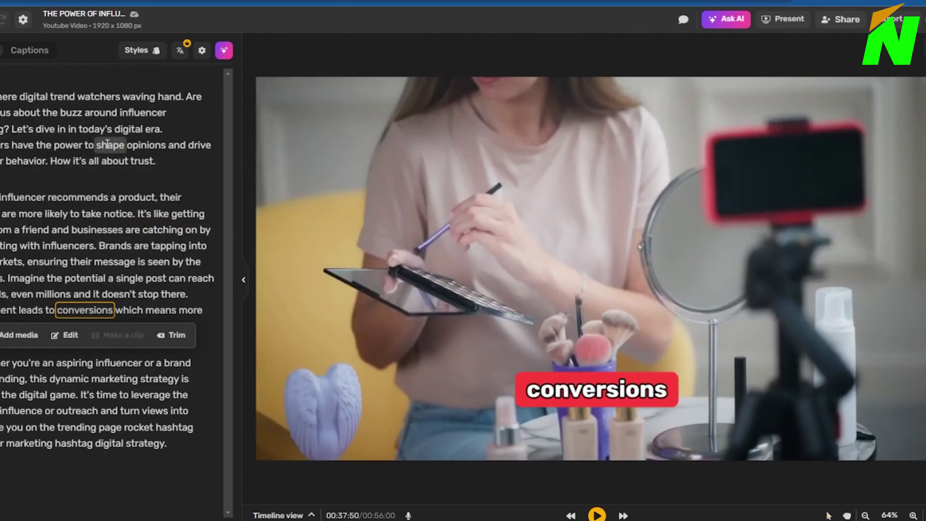
{"action": "left_click", "coordinate": [85, 278]}
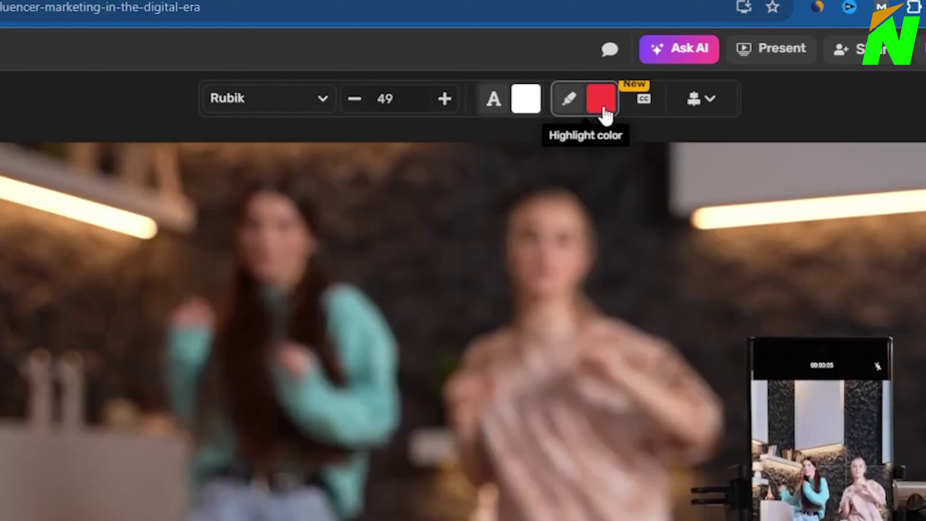
Remove the red word highlight and set the subtitle font to Rubik Extra-Bold Italic
{"action": "left_click", "coordinate": [602, 109]}
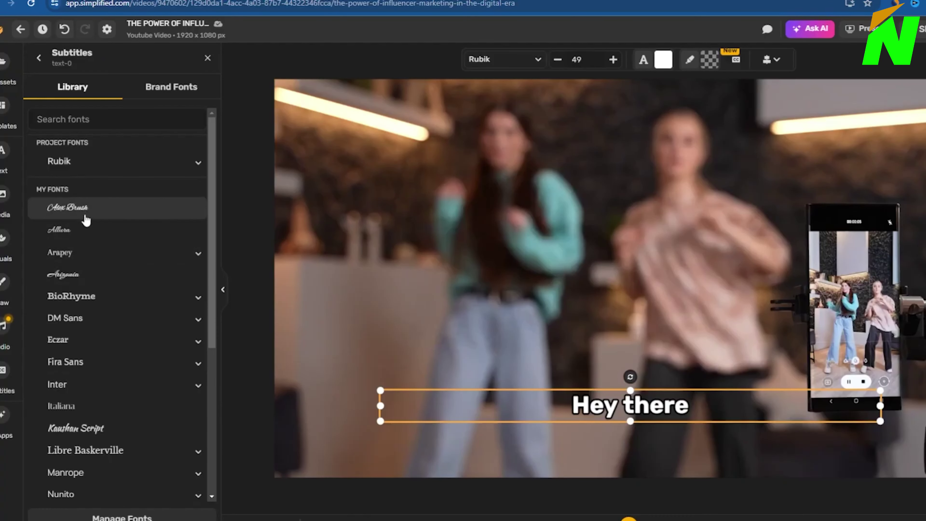
{"action": "scroll", "coordinate": [97, 316], "scroll_direction": "down", "scroll_amount": 6}
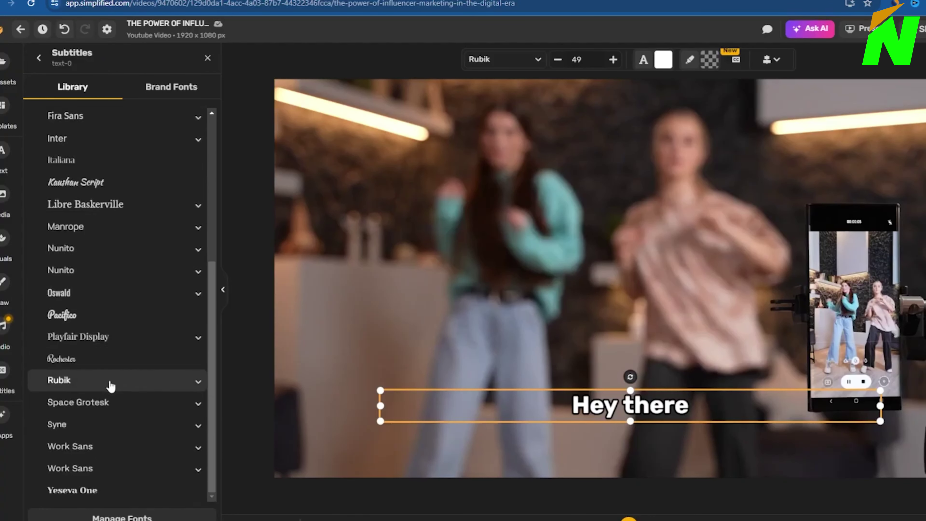
{"action": "left_click", "coordinate": [195, 293]}
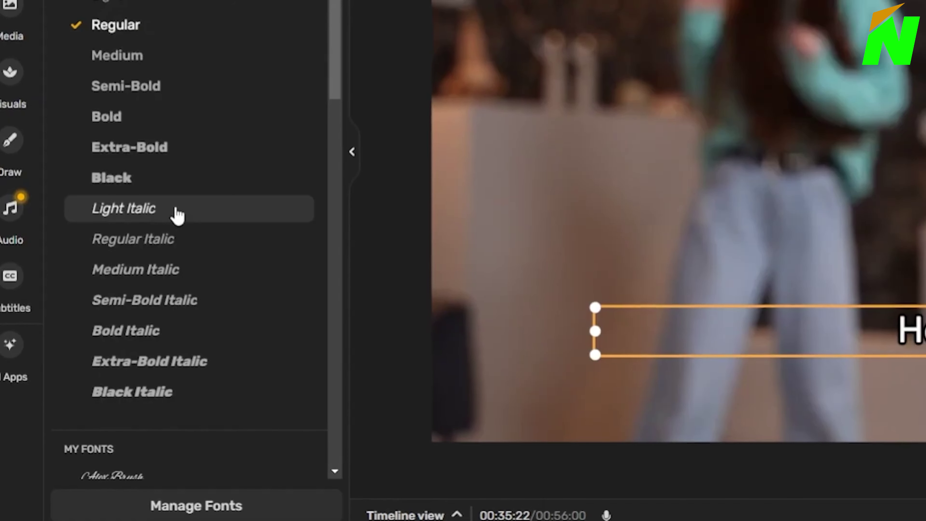
{"action": "left_click", "coordinate": [178, 214]}
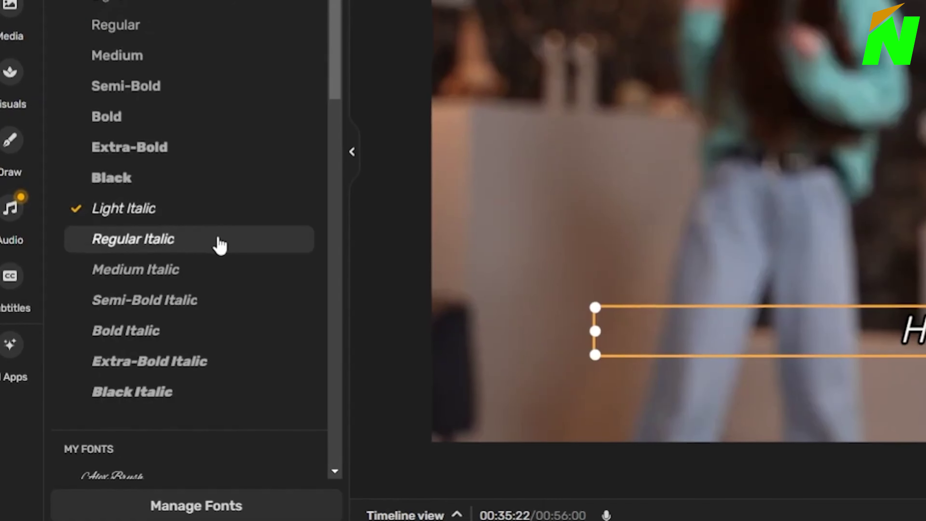
{"action": "left_click", "coordinate": [159, 361]}
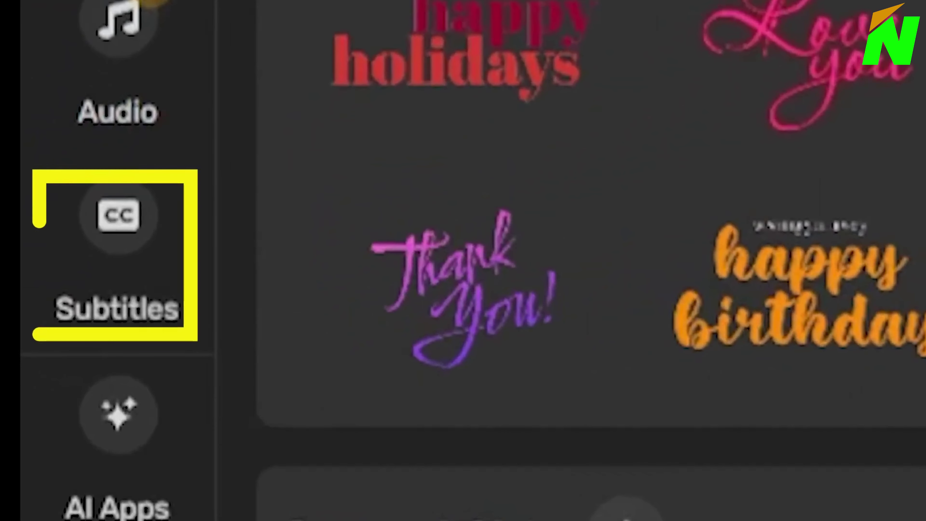
Apply the shadowed glow caption style and make the subtitle text all uppercase, like 'HEY'
{"action": "left_click", "coordinate": [16, 370]}
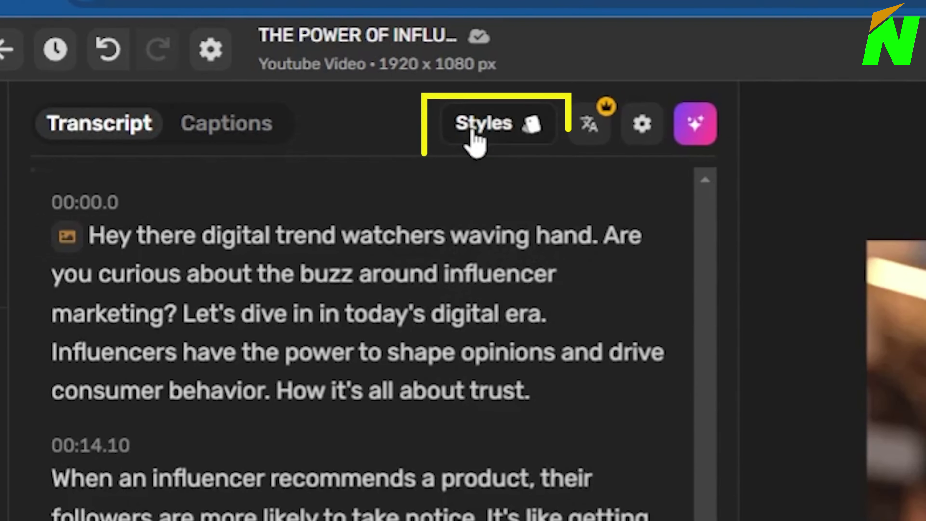
{"action": "left_click", "coordinate": [475, 140]}
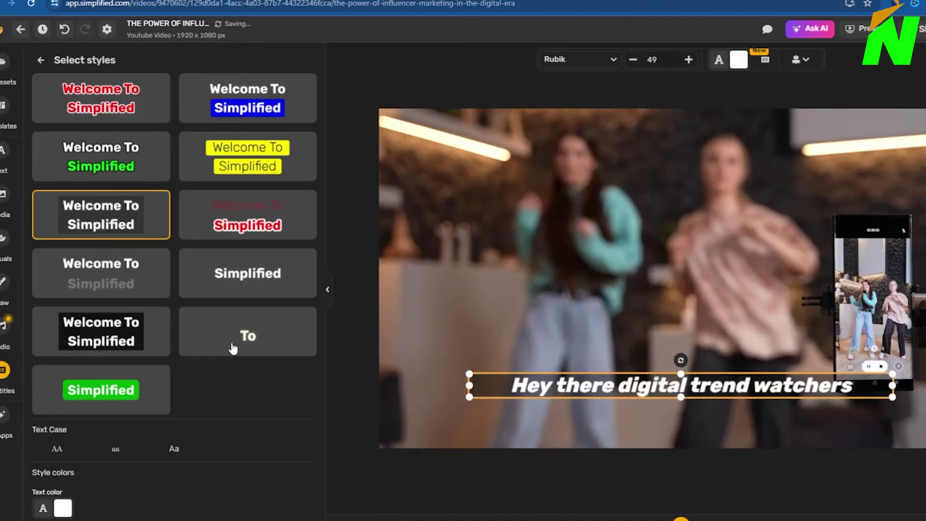
{"action": "left_click", "coordinate": [517, 95]}
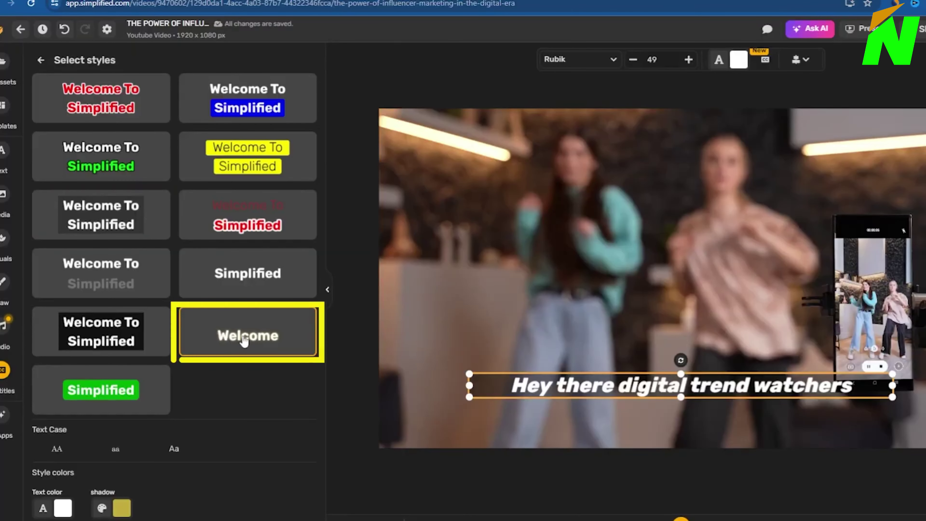
{"action": "left_click", "coordinate": [57, 452]}
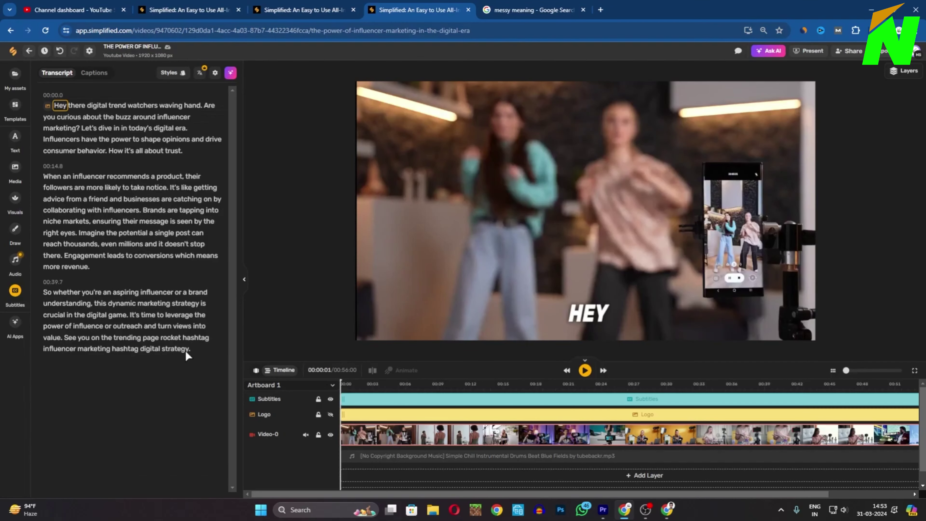
Copy the full transcript text and paste it into the ElevenLabs text box (992 characters)
{"action": "left_click_drag", "start_coordinate": [185, 350], "coordinate": [86, 105]}
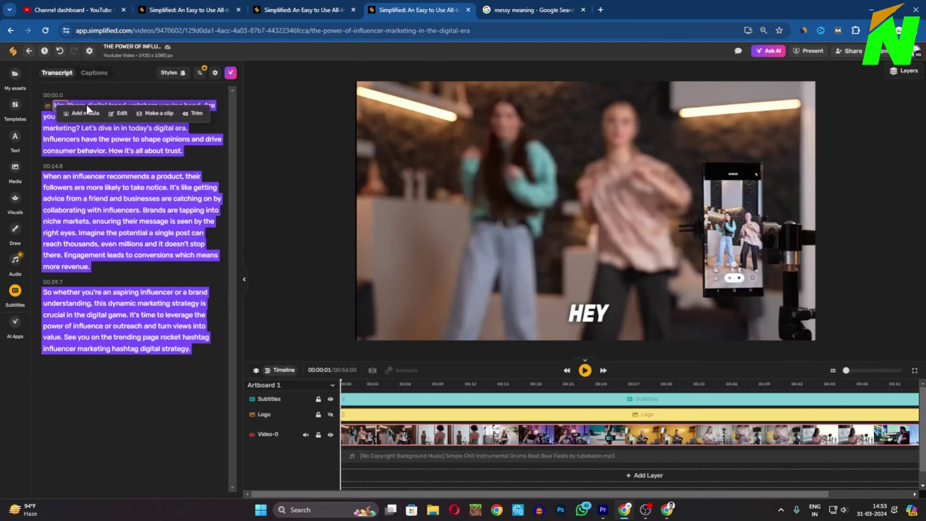
{"action": "left_click", "coordinate": [122, 115]}
{"action": "scroll", "coordinate": [144, 123], "scroll_direction": "down", "scroll_amount": 10}
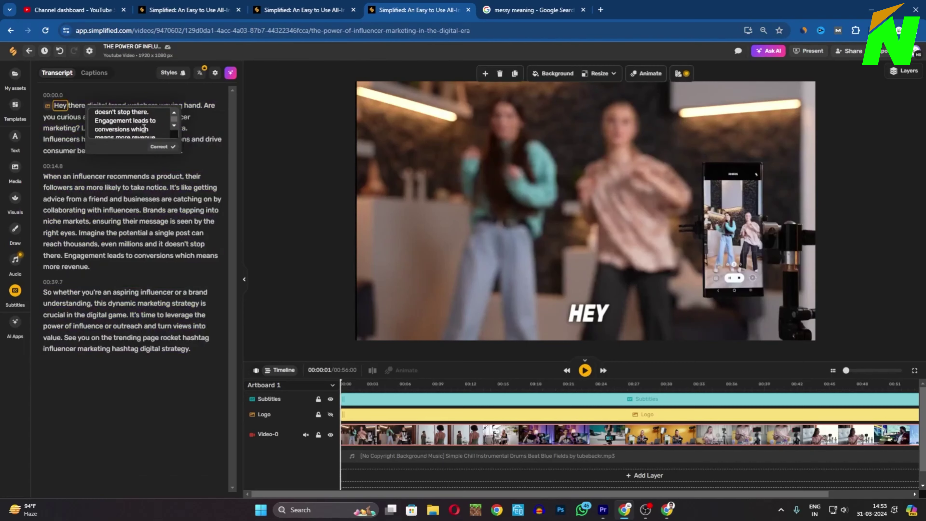
{"action": "left_click_drag", "start_coordinate": [148, 130], "coordinate": [98, 111]}
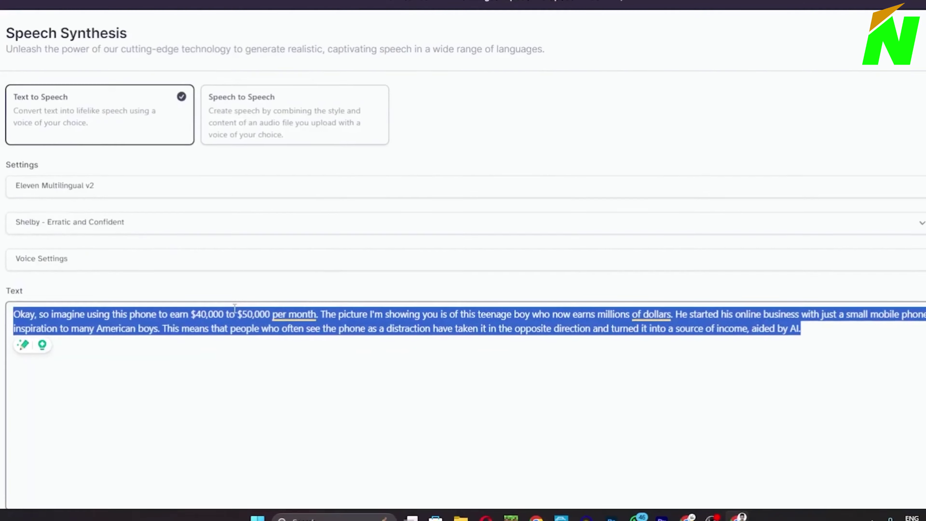
{"action": "type", "text": "Hey there digital trend watchers waving hand. Are you curious about the buzz around influencer marketing? Let's dive in in today's digital era. Influencers have the power to shape opinions and drive consumer behavior through authenticity and trust. When an influencer recommends a product, their followers are more likely to take notice. It's like getting advice from a friend and businesses are catching on by collaborating with influencers. Brands are tapping into niche markets, ensuring their message is seen by the right eyes. Imagine the potential a single post can reach thousands, even millions and it doesn't stop there. Engagement leads to conversions which means more revenue. So whether you're an aspiring influencer or a brand understanding, this dynamic marketing strategy is crucial in the digital game. It's time to leverage the power of influence or outreach and turn views into value. See you on the trending page rocket hashtag influencer marketing hashtag digital strategy."}
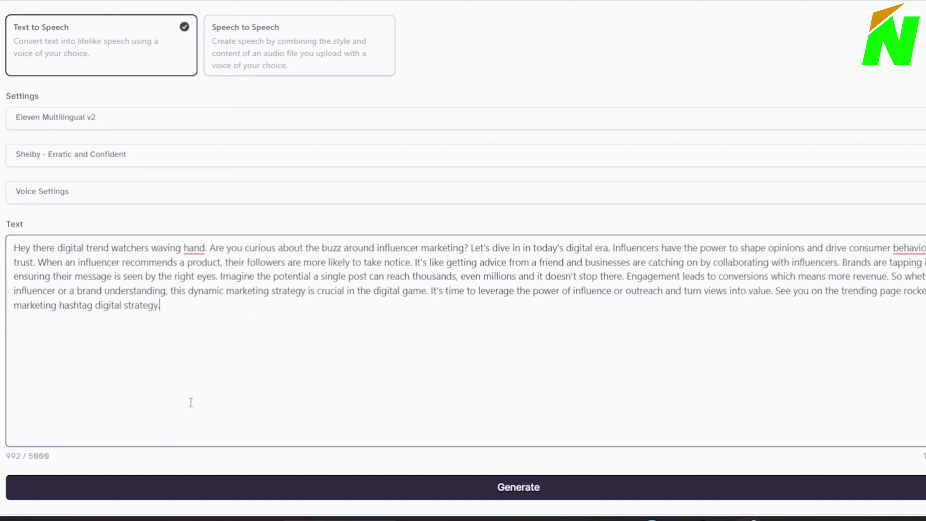
Generate the voiceover in ElevenLabs and download it as an 840 KB MP3
{"action": "left_click", "coordinate": [429, 488]}
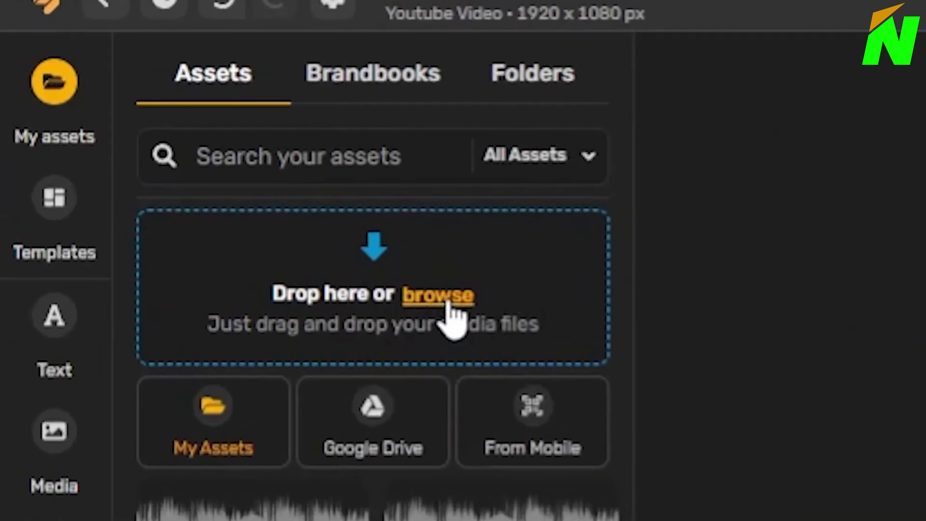
Upload the ElevenLabs voiceover MP3 to the timeline, preview it, and mute Video-0's original audio
{"action": "left_click_drag", "start_coordinate": [452, 317], "coordinate": [389, 330]}
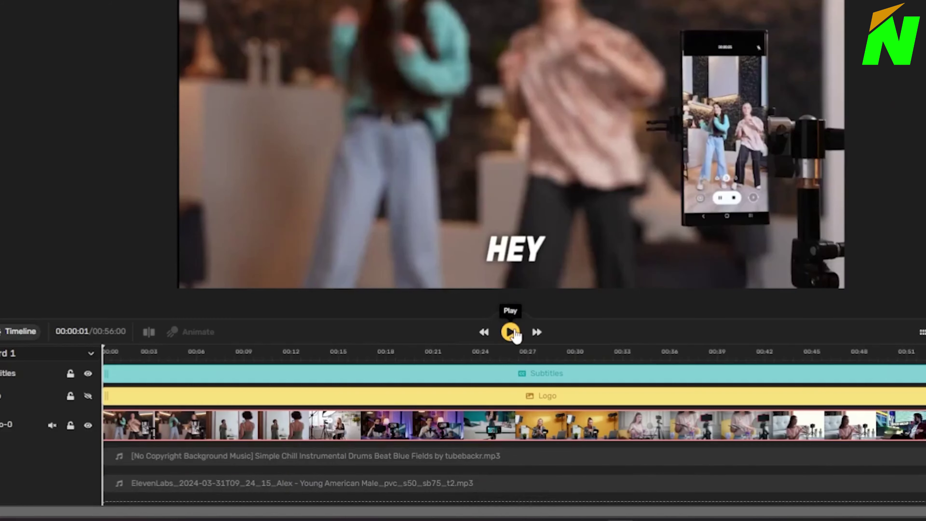
{"action": "left_click", "coordinate": [511, 332]}
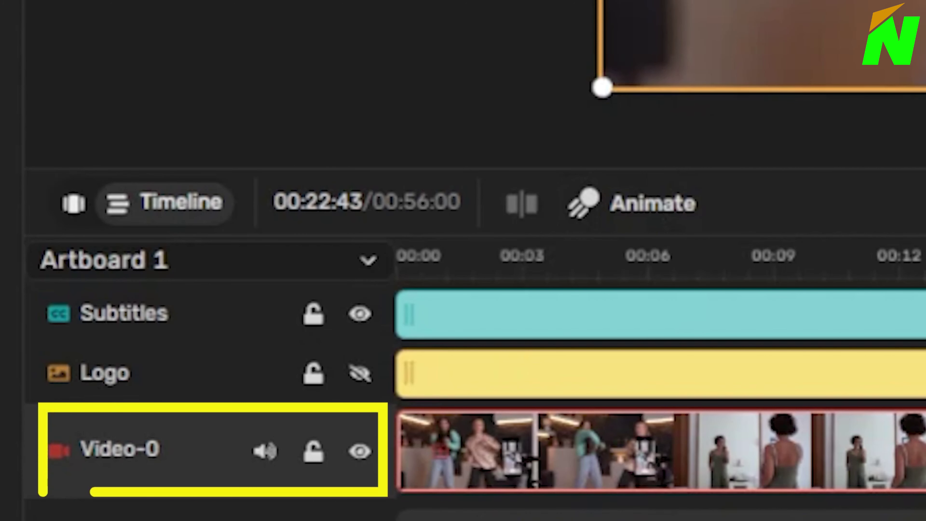
{"action": "double_click", "coordinate": [124, 312]}
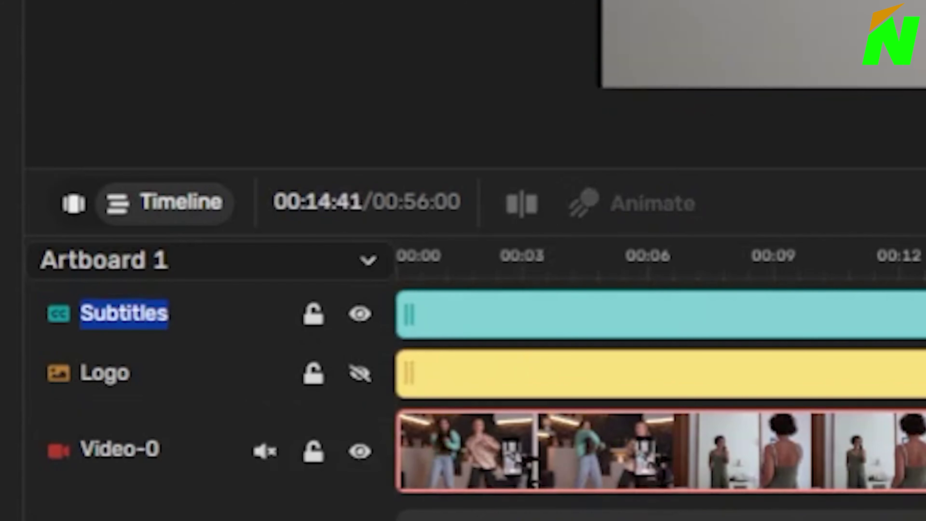